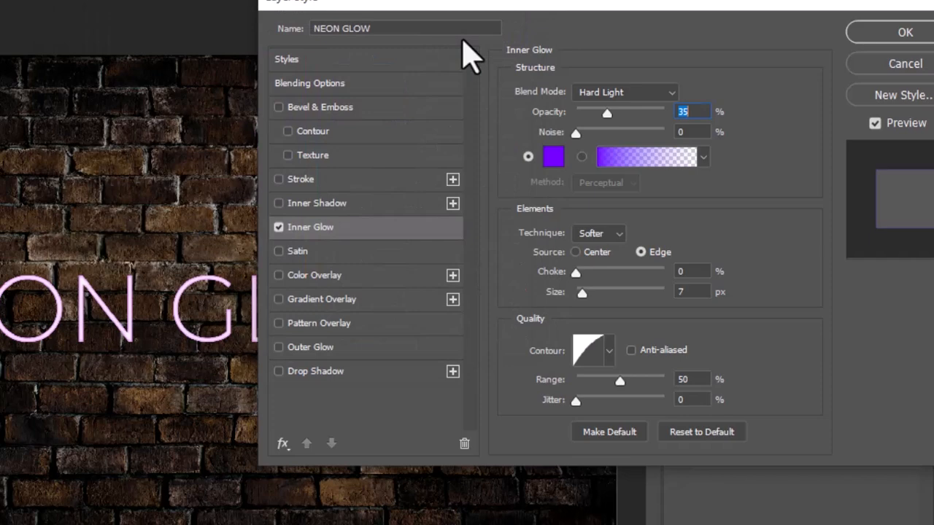
Shape the Inner Glow contour with a midpoint at 48% input and 62% output, and set the glow size to 7 px.
{"action": "left_click", "coordinate": [588, 349]}
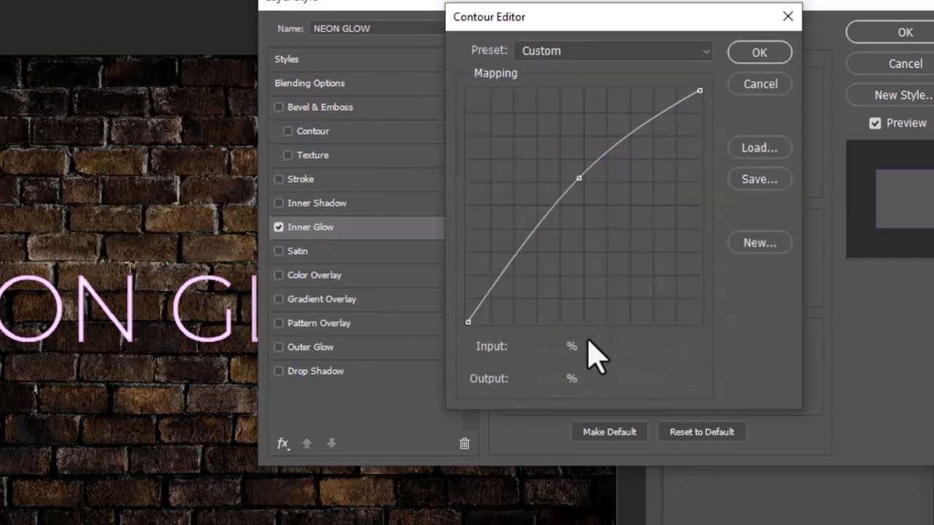
{"action": "left_click", "coordinate": [578, 177]}
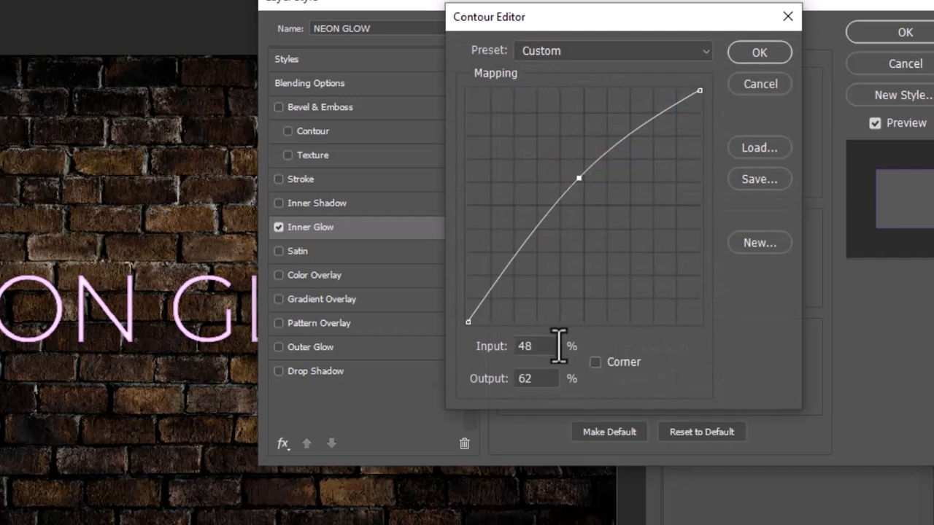
{"action": "left_click_drag", "start_coordinate": [546, 347], "coordinate": [507, 349]}
{"action": "type", "text": "48"}
{"action": "left_click_drag", "start_coordinate": [532, 378], "coordinate": [514, 389]}
{"action": "type", "text": "62"}
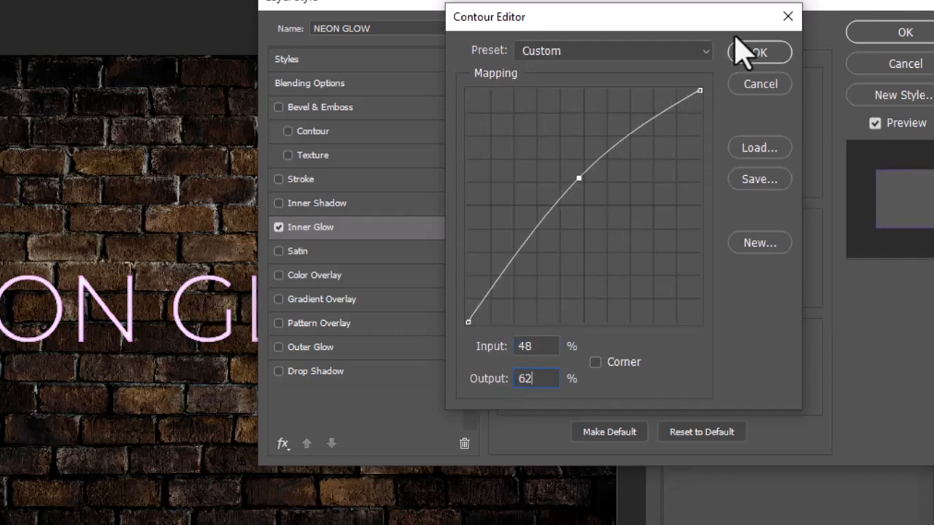
{"action": "left_click", "coordinate": [746, 56]}
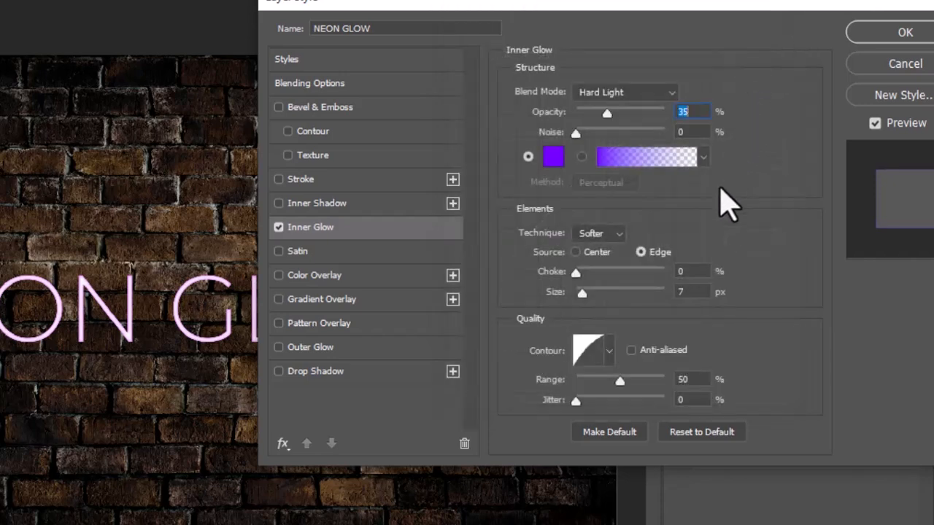
{"action": "left_click", "coordinate": [690, 292]}
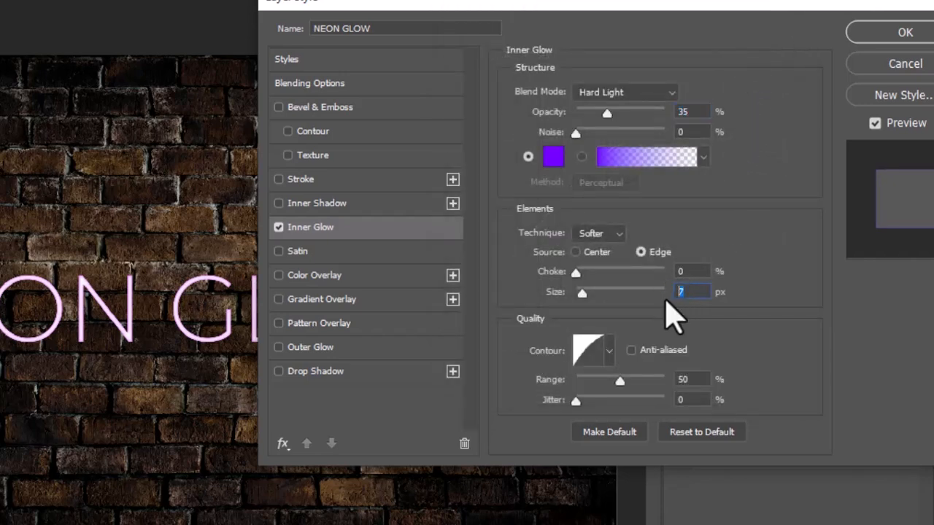
{"action": "type", "text": "7"}
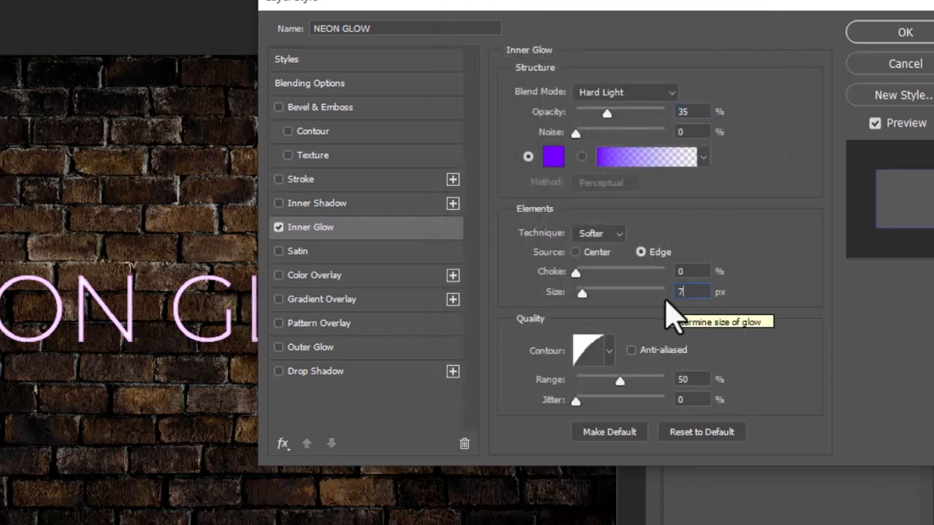
Enable Outer Glow with Linear Dodge (Add) blending, 80% opacity and the color #9600ff.
{"action": "left_click", "coordinate": [296, 348]}
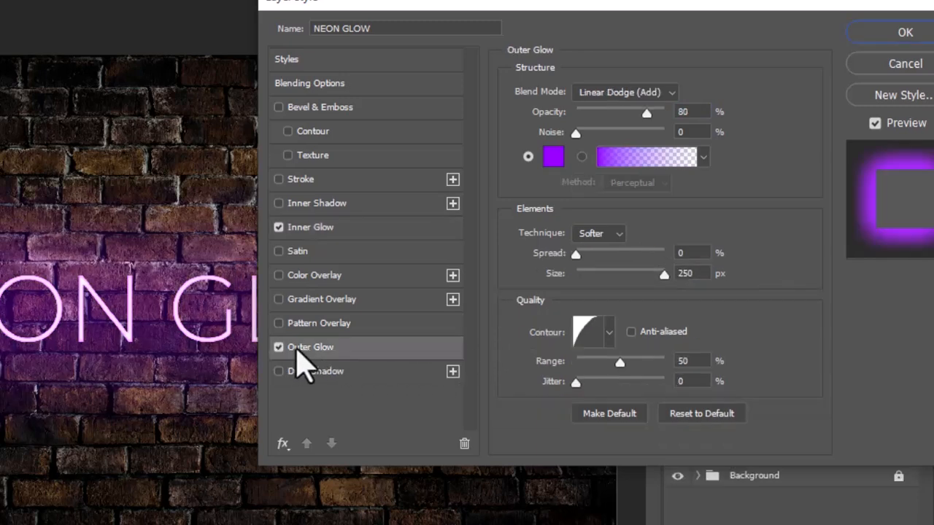
{"action": "left_click", "coordinate": [607, 93]}
{"action": "left_click", "coordinate": [616, 274]}
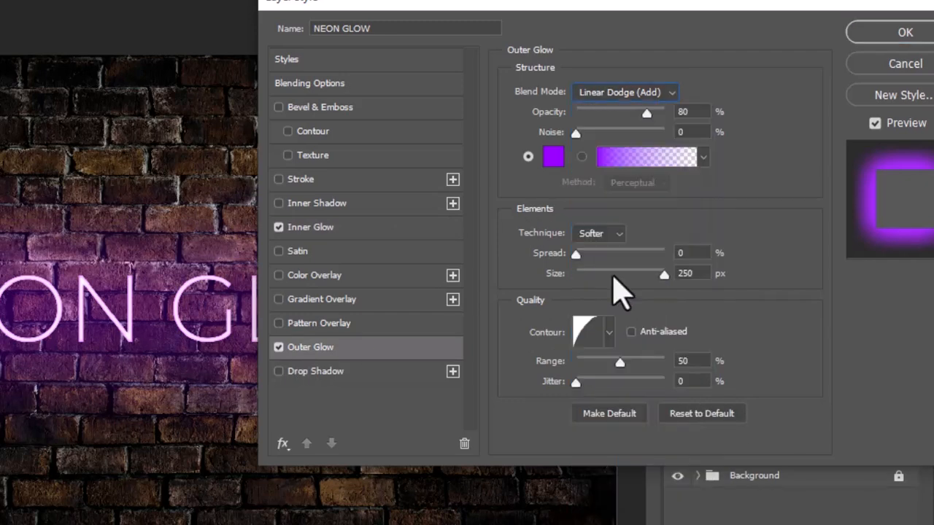
{"action": "left_click_drag", "start_coordinate": [694, 112], "coordinate": [670, 121]}
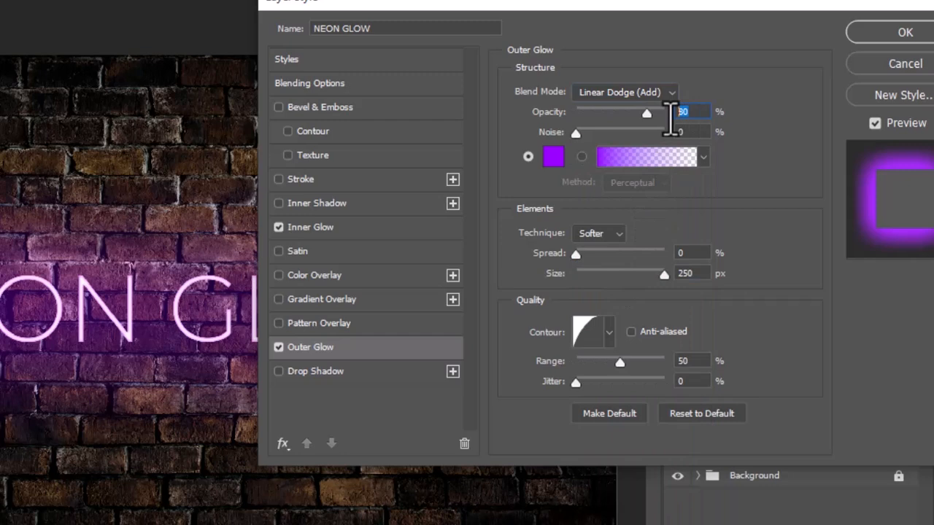
{"action": "left_click", "coordinate": [554, 157]}
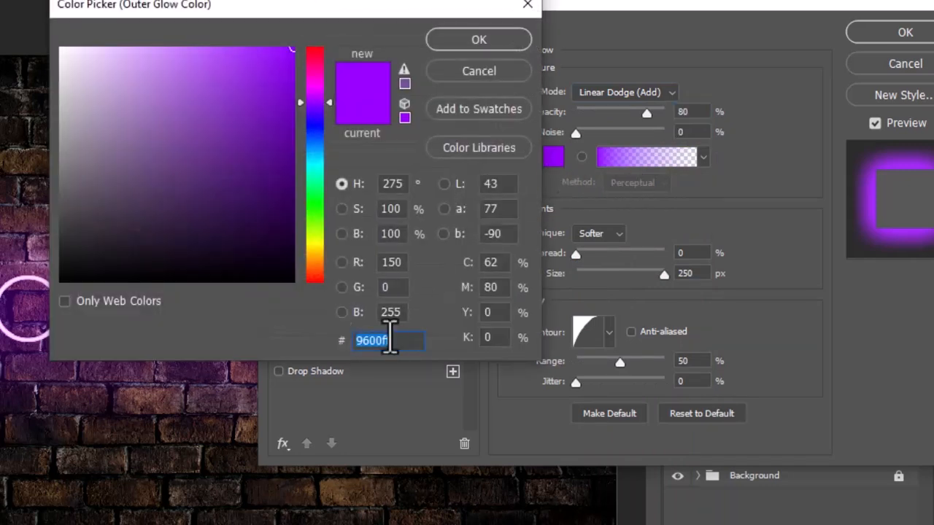
{"action": "left_click_drag", "start_coordinate": [393, 340], "coordinate": [341, 343]}
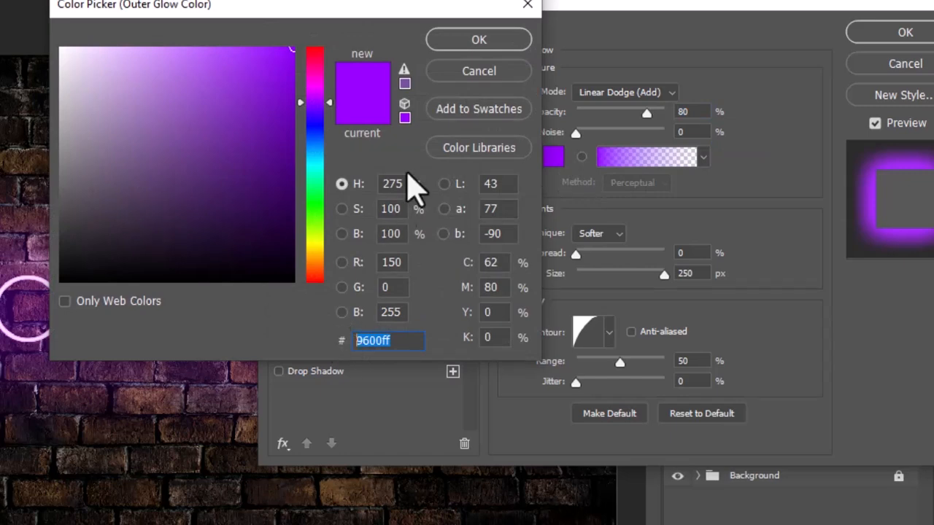
{"action": "left_click", "coordinate": [458, 41]}
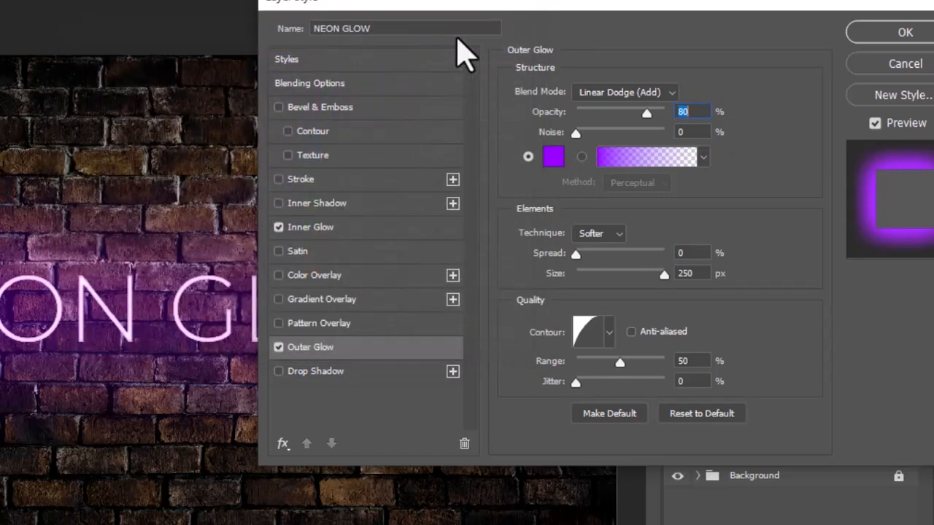
Set the Outer Glow size to 35 px, check the points of its custom contour and apply the layer style.
{"action": "left_click", "coordinate": [684, 275]}
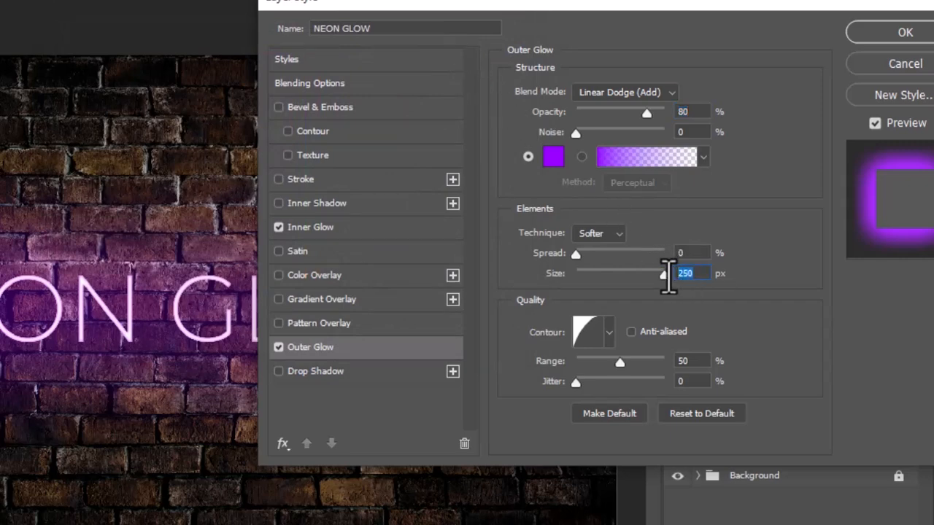
{"action": "type", "text": "35"}
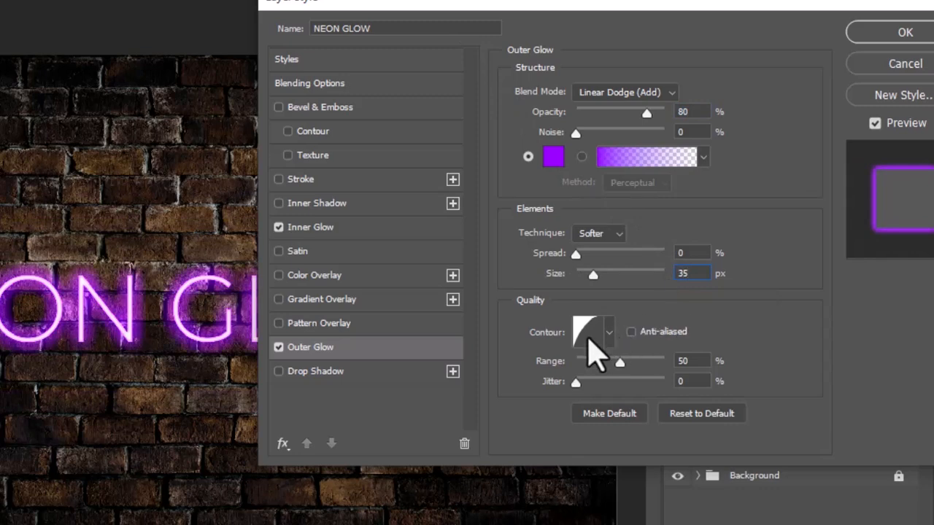
{"action": "left_click", "coordinate": [587, 337]}
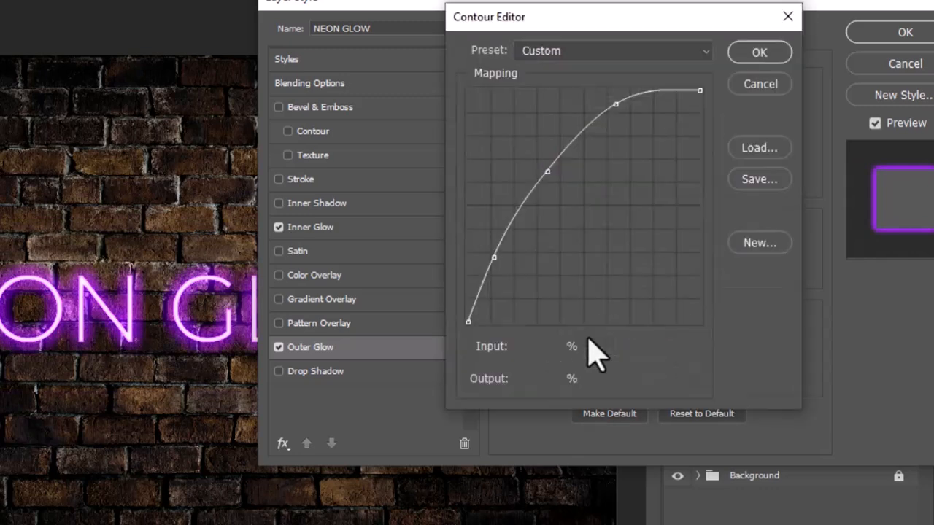
{"action": "left_click", "coordinate": [494, 258]}
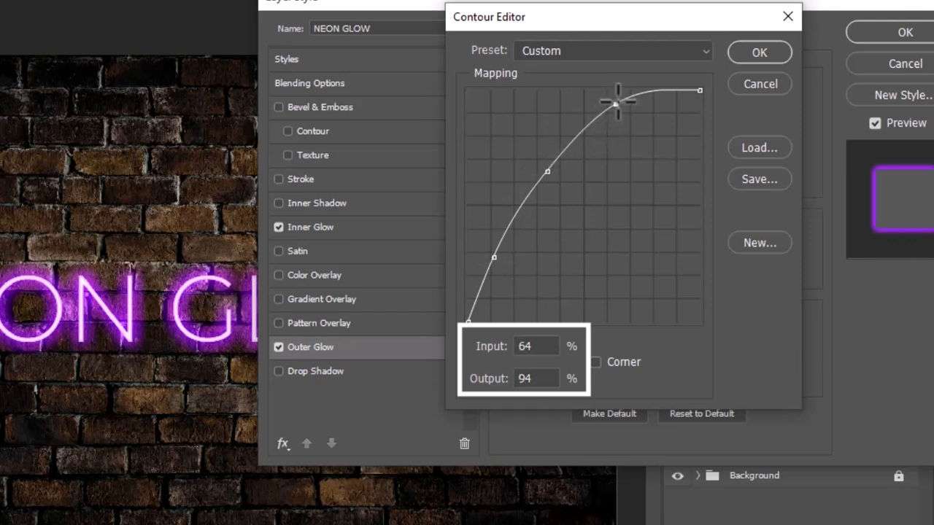
{"action": "left_click", "coordinate": [754, 53]}
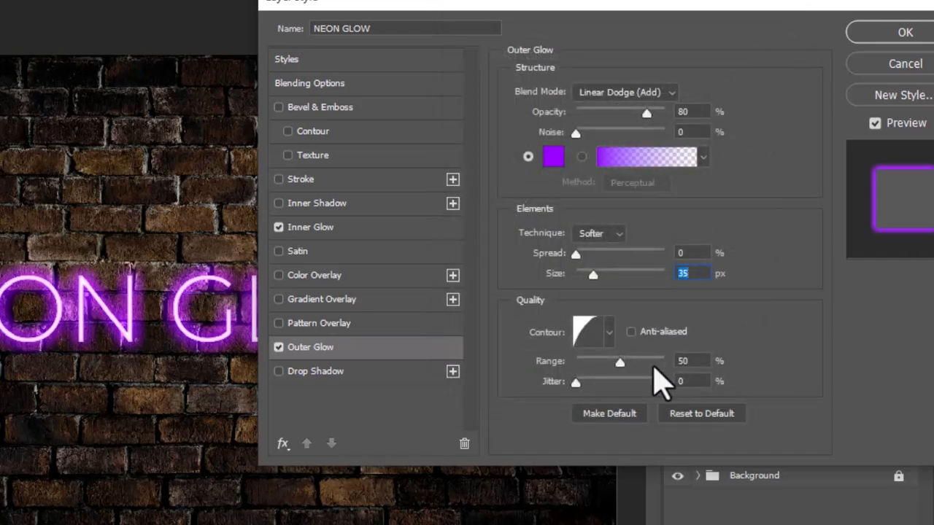
{"action": "left_click", "coordinate": [871, 37]}
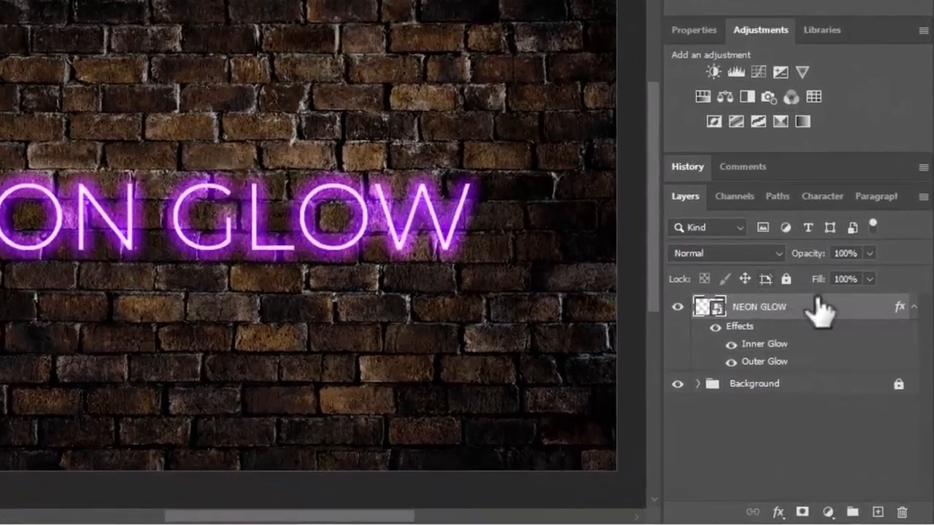
Duplicate the NEON GLOW layer with its effects collapsed, and disable Inner Glow in the original layer's blending options.
{"action": "left_click", "coordinate": [919, 363]}
{"action": "left_click_drag", "start_coordinate": [833, 316], "coordinate": [876, 513]}
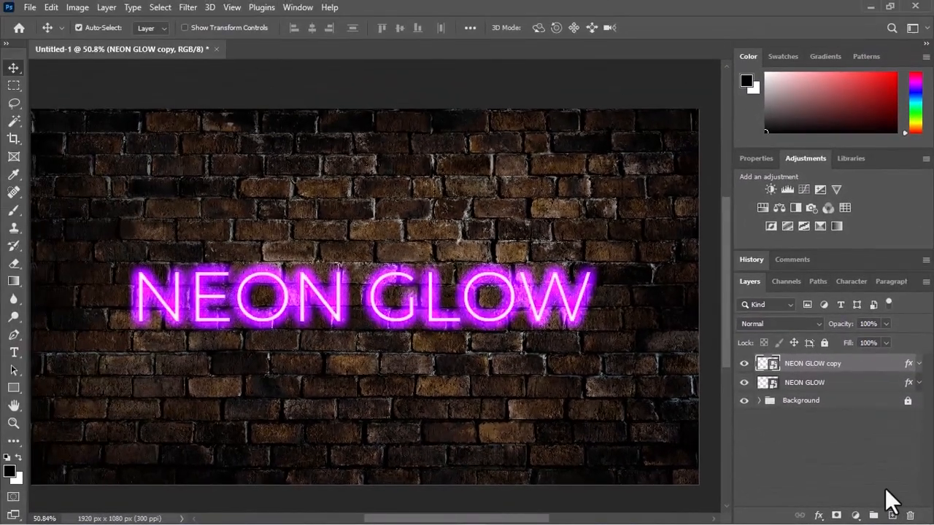
{"action": "left_click", "coordinate": [826, 385]}
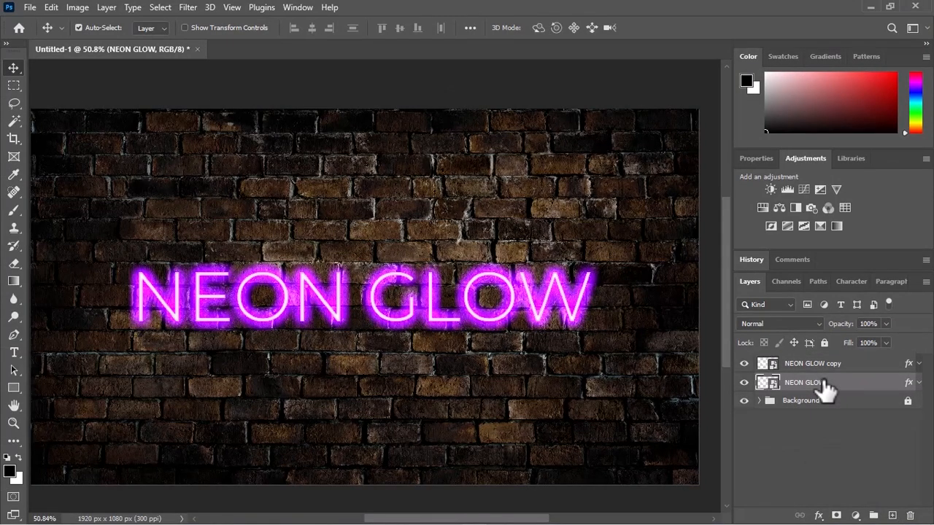
{"action": "right_click", "coordinate": [824, 385]}
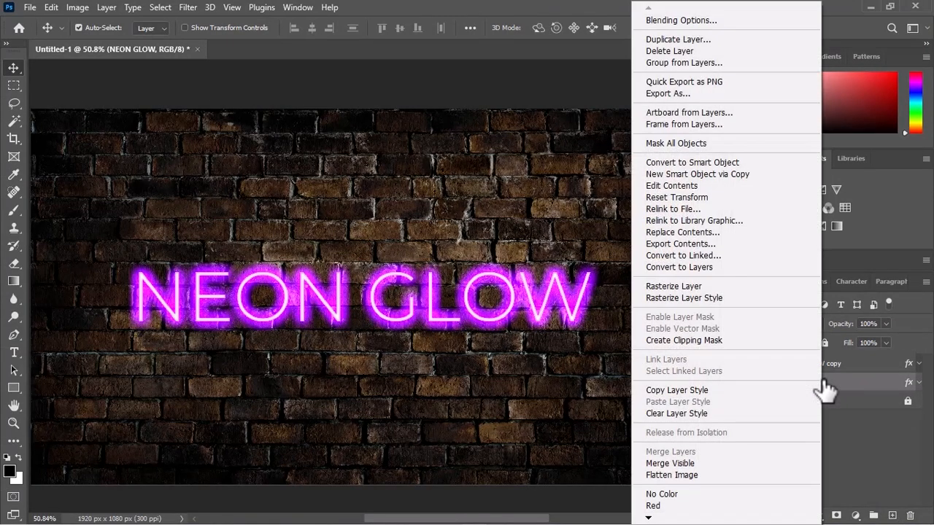
{"action": "left_click", "coordinate": [658, 22]}
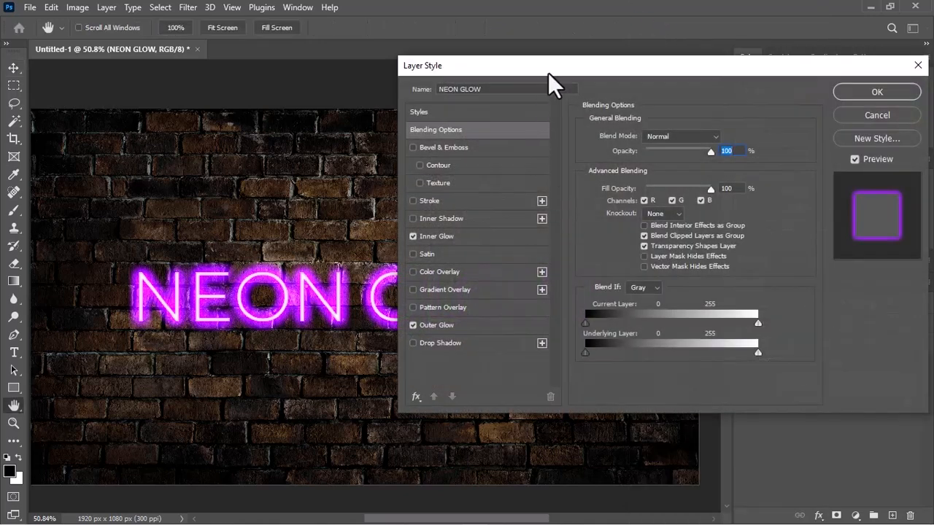
{"action": "left_click_drag", "start_coordinate": [547, 72], "coordinate": [562, 74]}
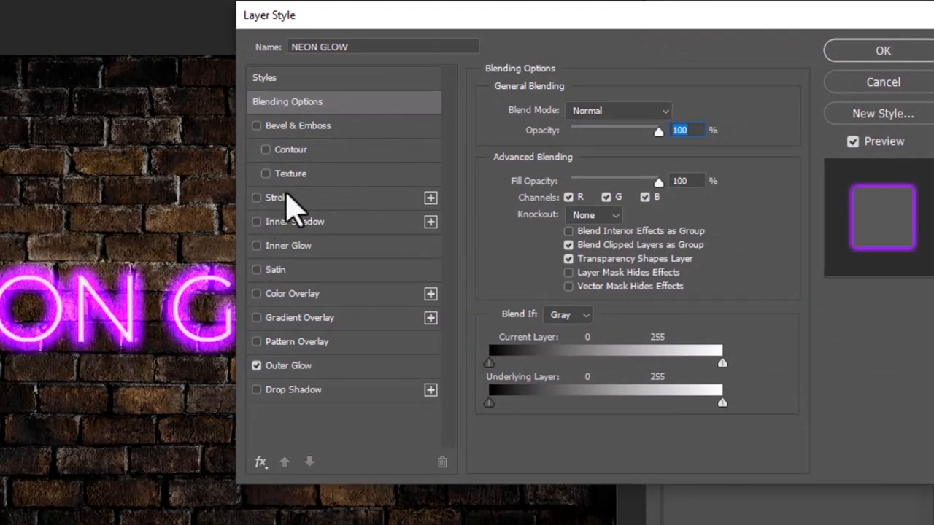
Add a 1 px Stroke to the original NEON GLOW layer, positioned Inside and colored black (#000000).
{"action": "left_click", "coordinate": [291, 210]}
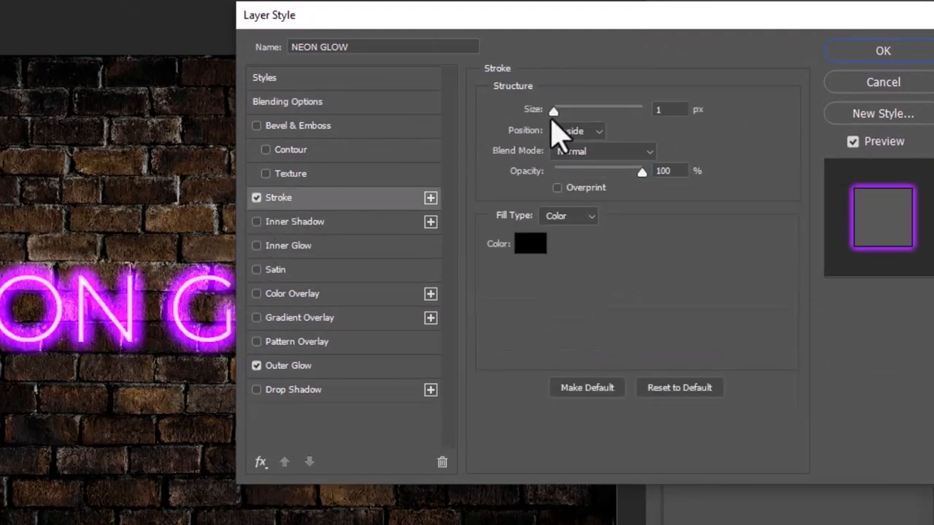
{"action": "double_click", "coordinate": [665, 109]}
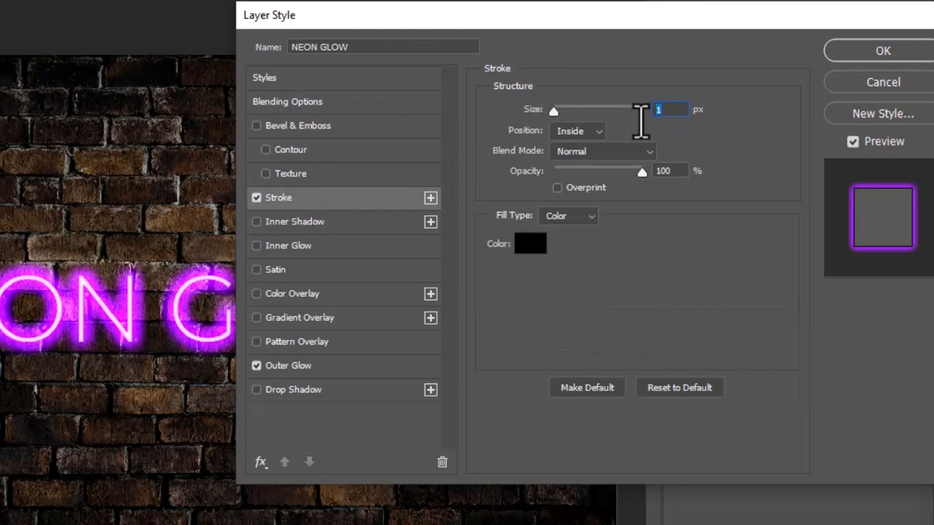
{"action": "left_click", "coordinate": [582, 131]}
{"action": "left_click", "coordinate": [581, 162]}
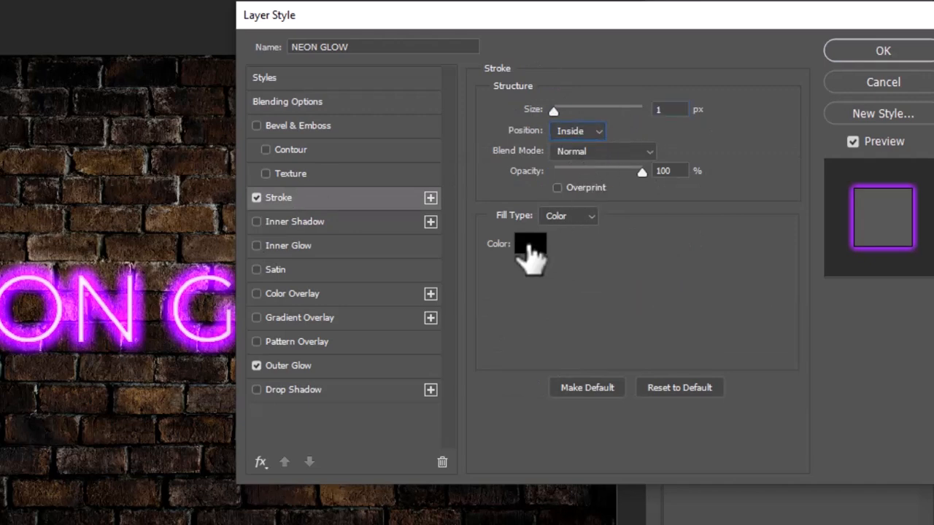
{"action": "left_click", "coordinate": [530, 245]}
{"action": "left_click_drag", "start_coordinate": [277, 174], "coordinate": [323, 328]}
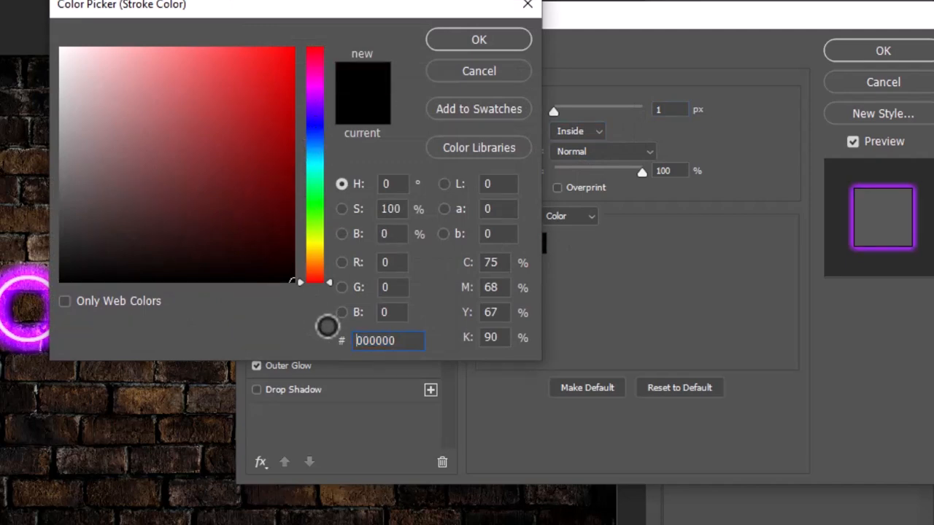
{"action": "left_click", "coordinate": [453, 41]}
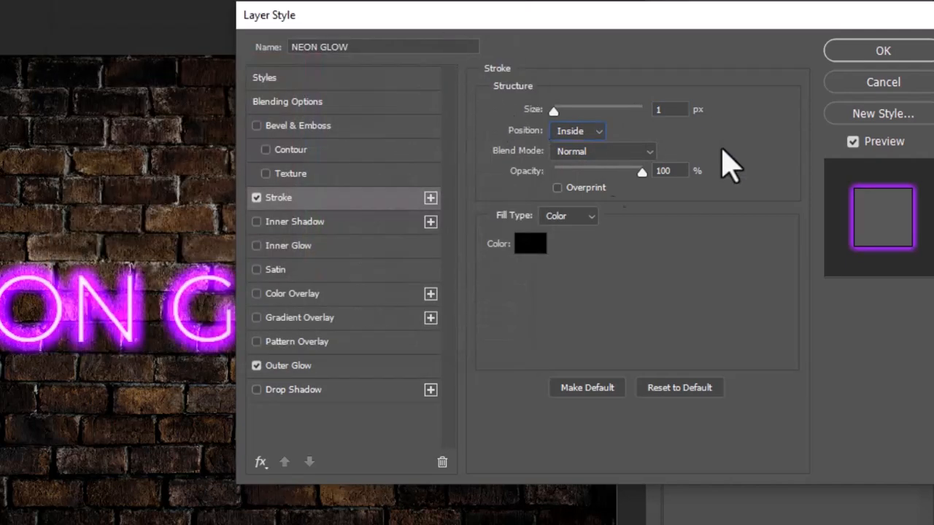
Set the original layer's Outer Glow to Linear Dodge (Add), 80% opacity and 200 px size, keeping the custom contour.
{"action": "left_click", "coordinate": [290, 374]}
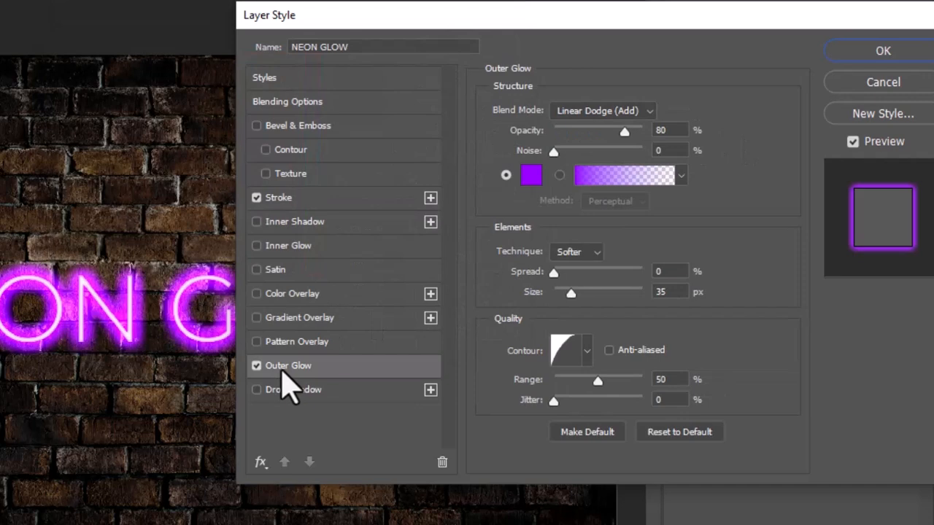
{"action": "left_click", "coordinate": [625, 113]}
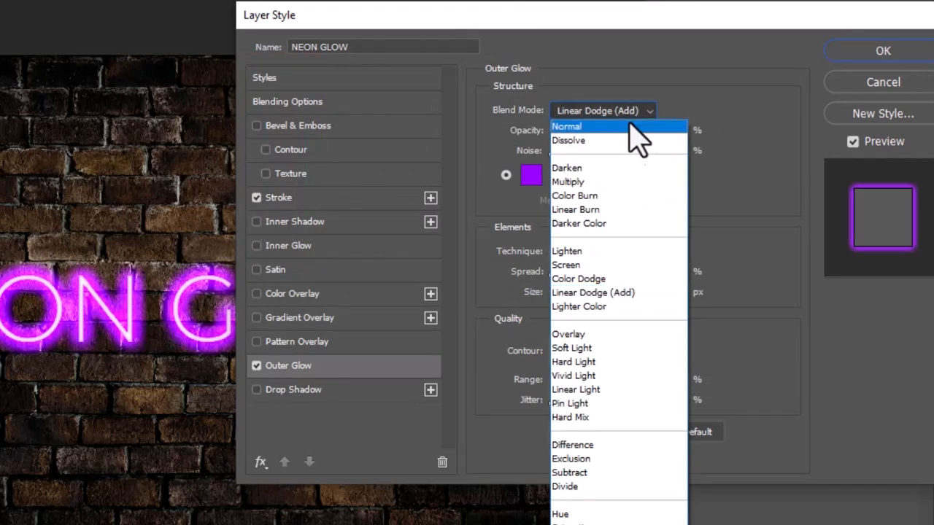
{"action": "left_click", "coordinate": [616, 293]}
{"action": "left_click_drag", "start_coordinate": [679, 131], "coordinate": [624, 141]}
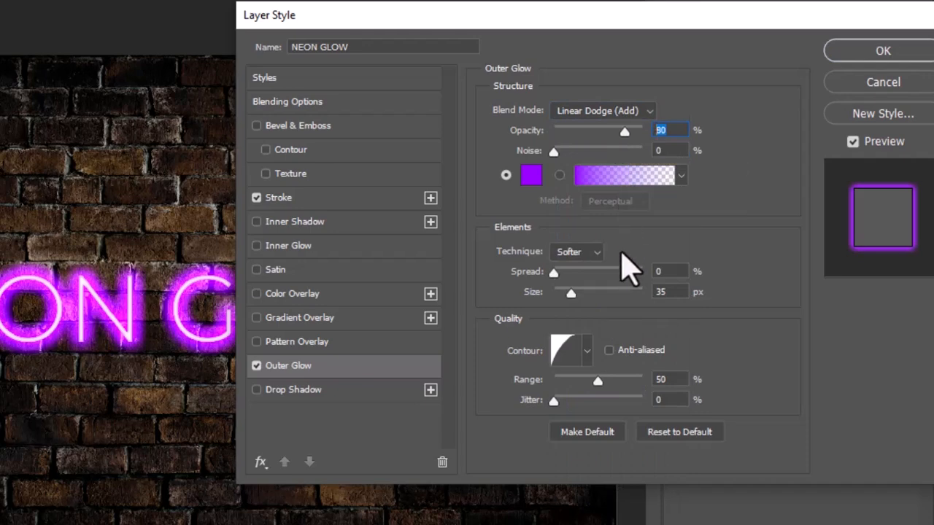
{"action": "left_click_drag", "start_coordinate": [678, 291], "coordinate": [629, 299]}
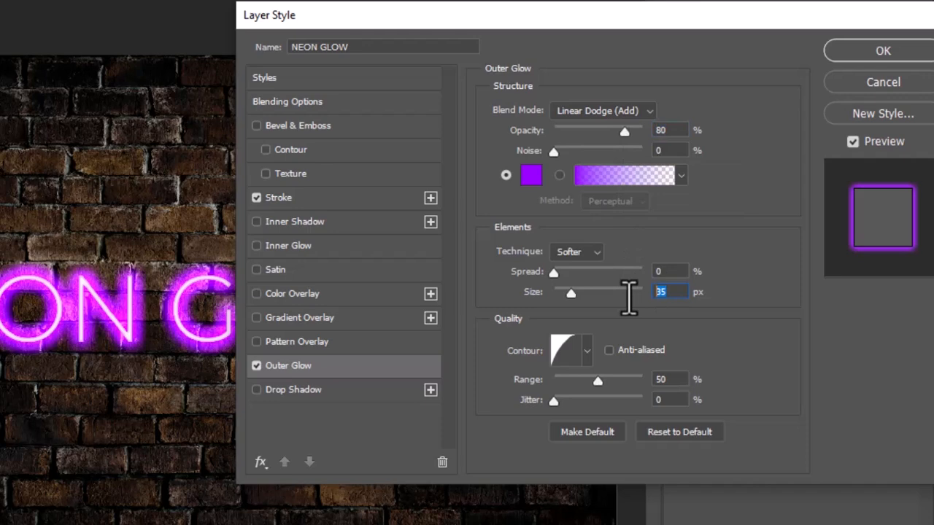
{"action": "type", "text": "200"}
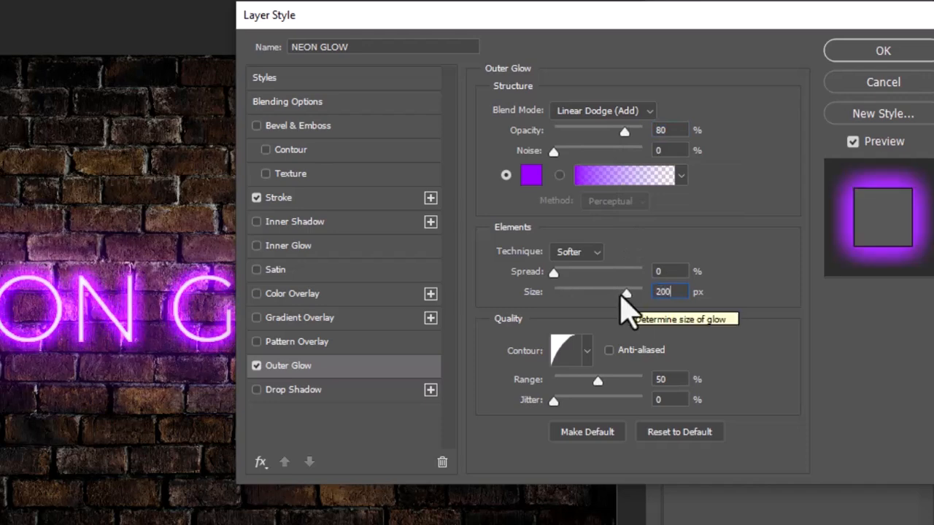
{"action": "left_click", "coordinate": [571, 353]}
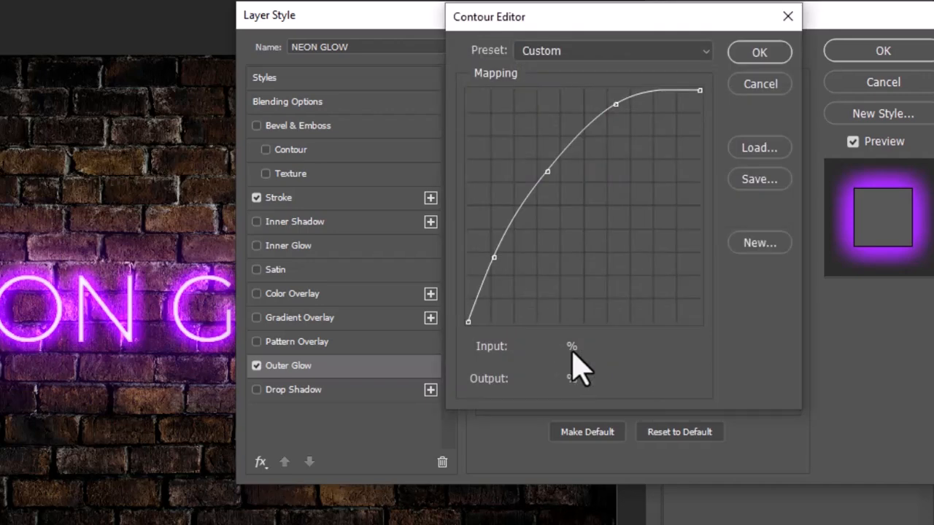
{"action": "left_click", "coordinate": [740, 57]}
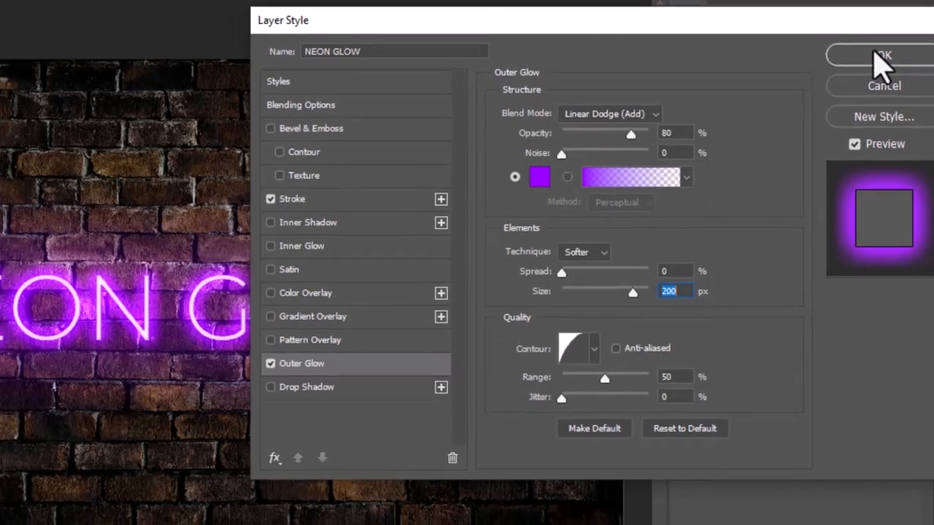
Apply the layer style and delete the disabled Inner Glow effect from the original NEON GLOW layer, leaving its effects list collapsed.
{"action": "left_click", "coordinate": [879, 54]}
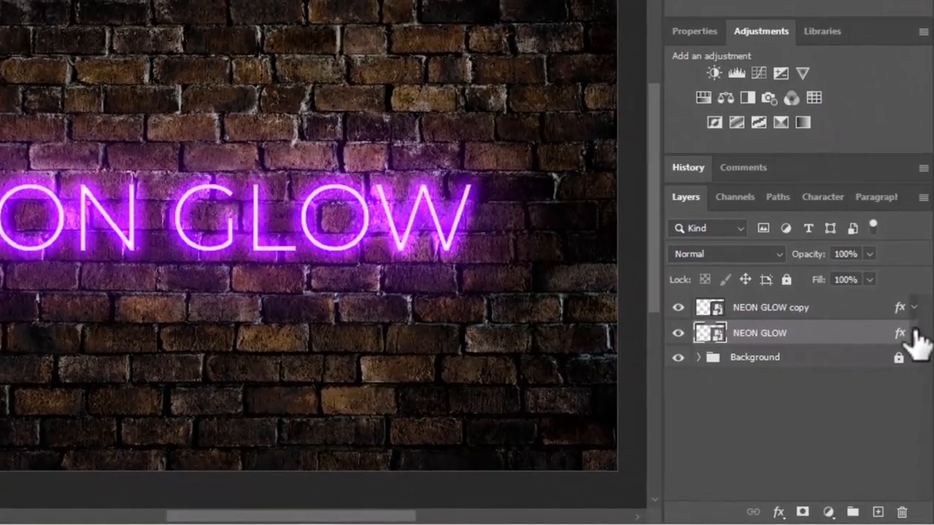
{"action": "left_click", "coordinate": [917, 383]}
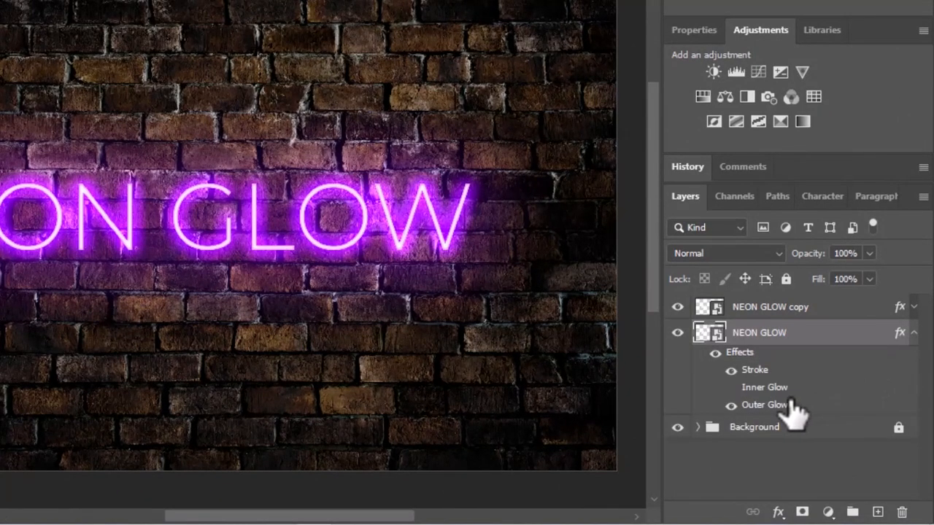
{"action": "left_click_drag", "start_coordinate": [764, 394], "coordinate": [899, 512]}
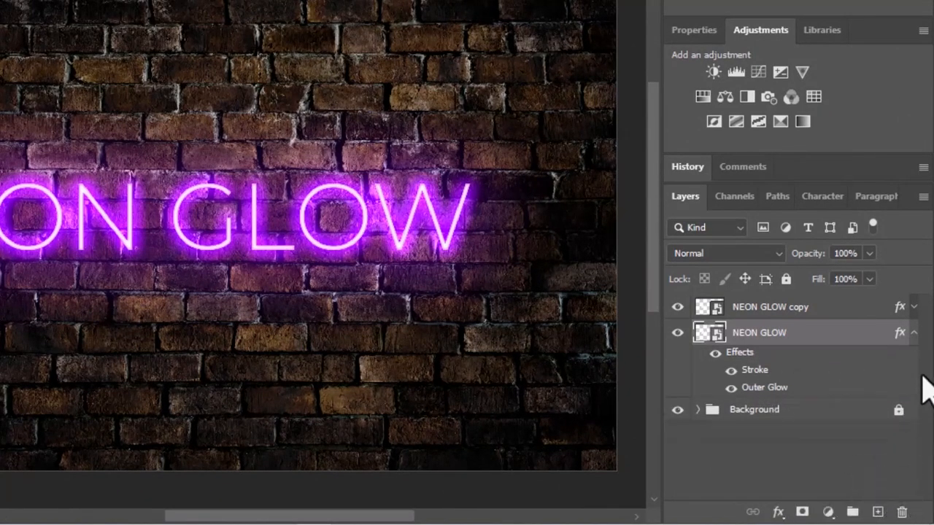
{"action": "left_click", "coordinate": [913, 333]}
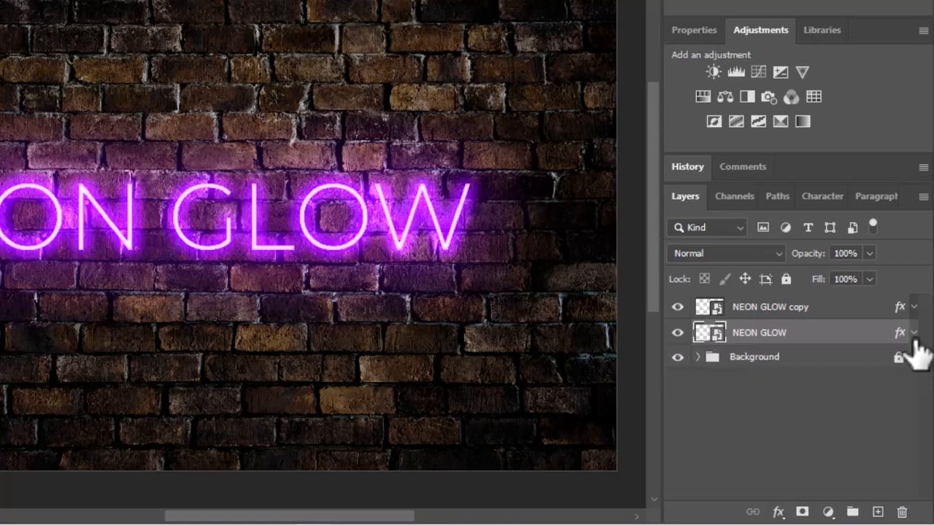
Add a Drop Shadow with the Linear Light blend mode to the original NEON GLOW layer.
{"action": "left_click", "coordinate": [777, 512]}
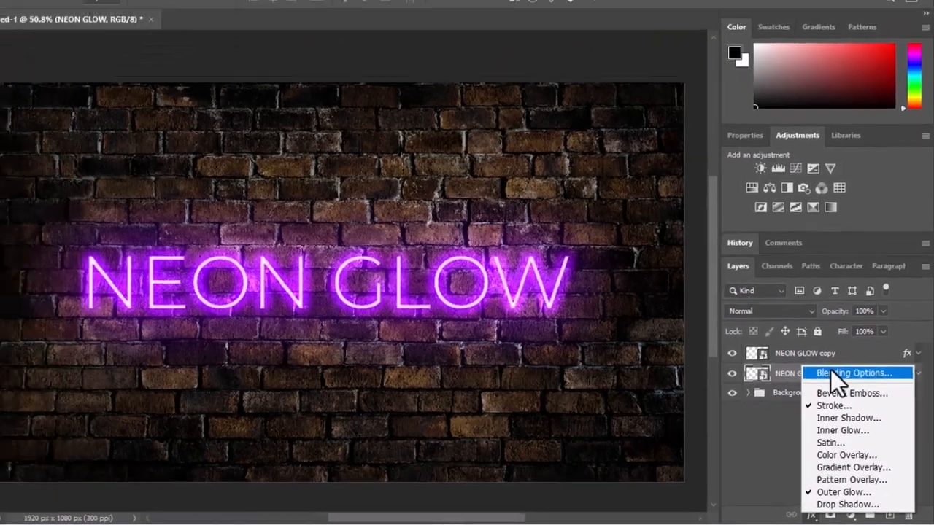
{"action": "left_click", "coordinate": [809, 332]}
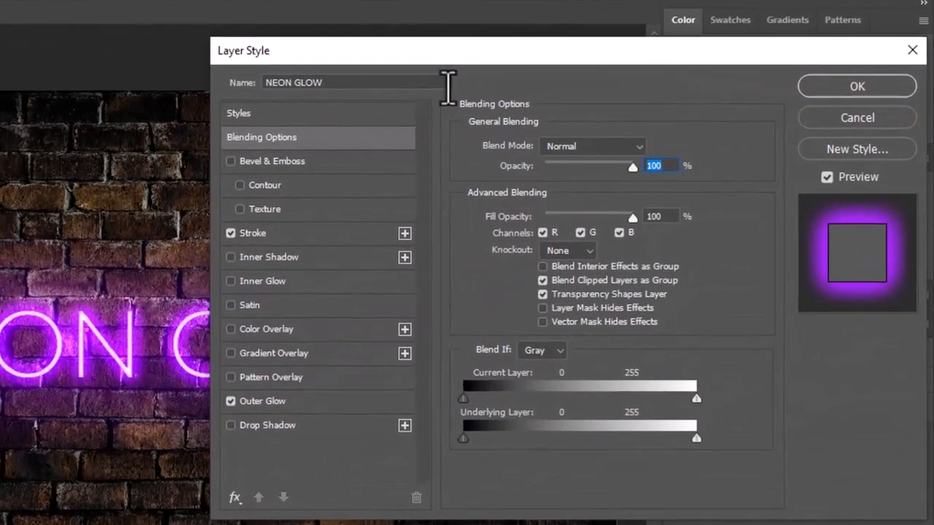
{"action": "left_click_drag", "start_coordinate": [450, 56], "coordinate": [513, 44]}
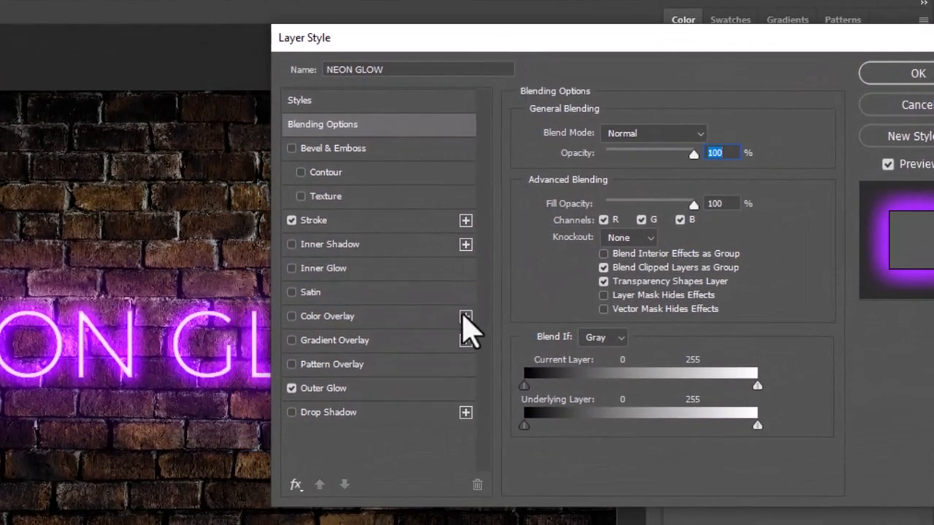
{"action": "left_click", "coordinate": [357, 414]}
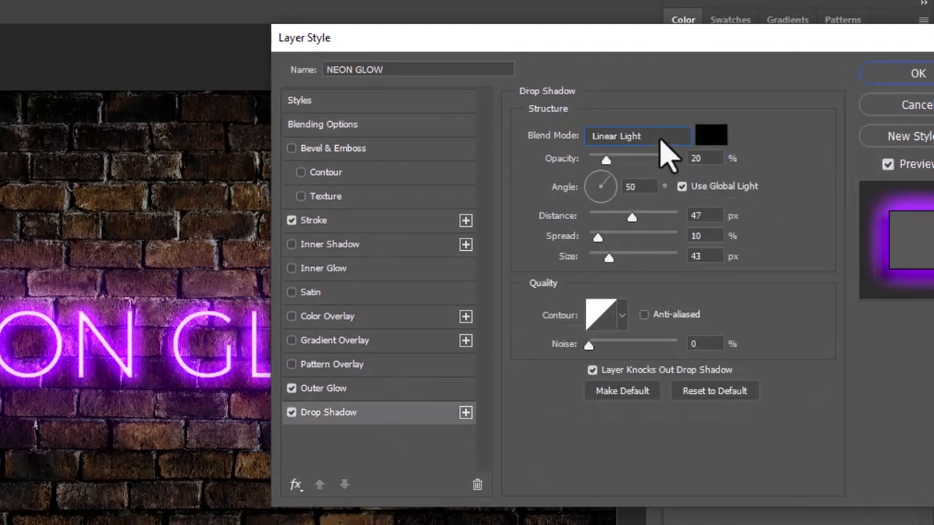
{"action": "left_click", "coordinate": [660, 139]}
{"action": "left_click", "coordinate": [630, 417]}
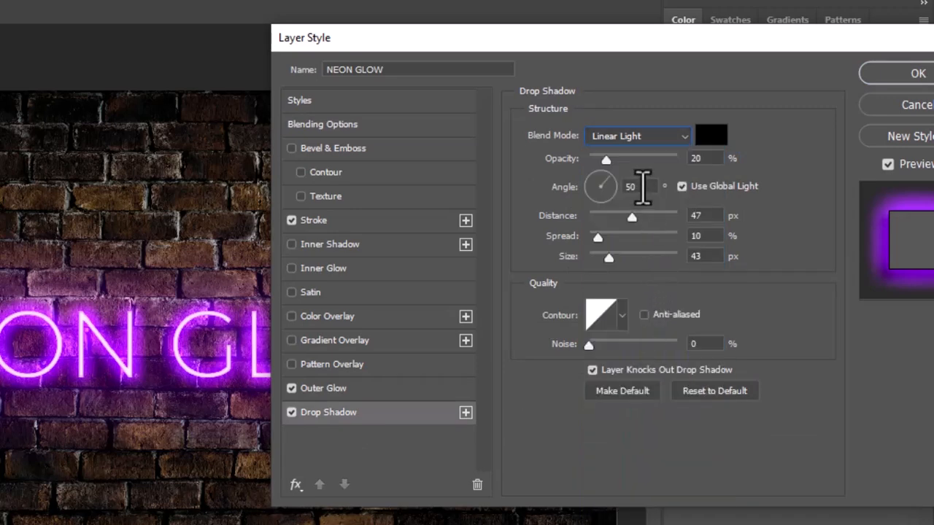
Set the Drop Shadow's angle to 50° and its opacity to 30%.
{"action": "left_click_drag", "start_coordinate": [645, 188], "coordinate": [608, 191]}
{"action": "type", "text": "50"}
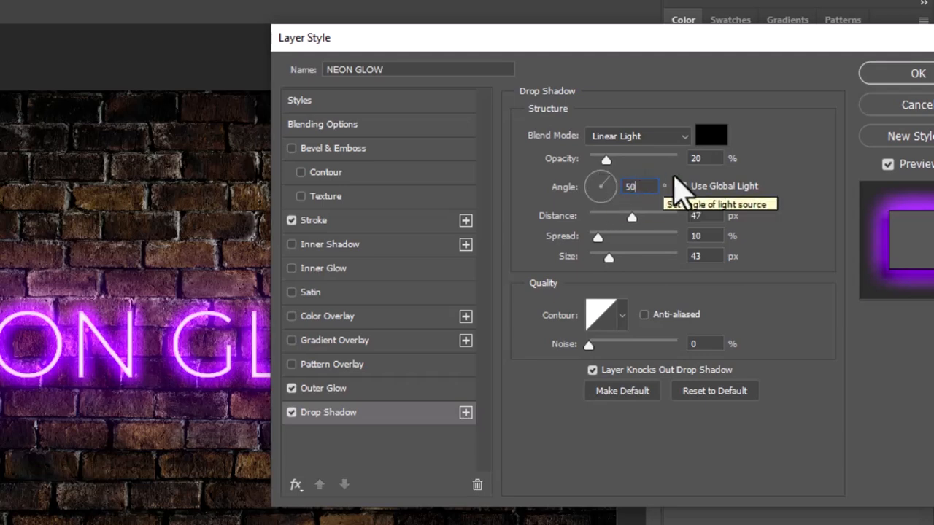
{"action": "double_click", "coordinate": [689, 159]}
{"action": "key", "text": "BackSpace"}
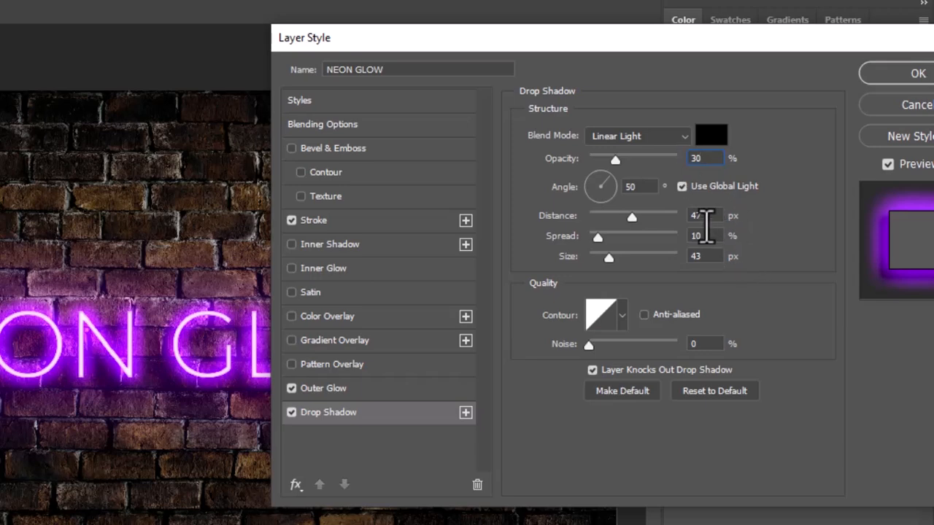
Keep the Drop Shadow at 47 px distance, 10% spread and 43 px size, and apply the layer style.
{"action": "double_click", "coordinate": [702, 216]}
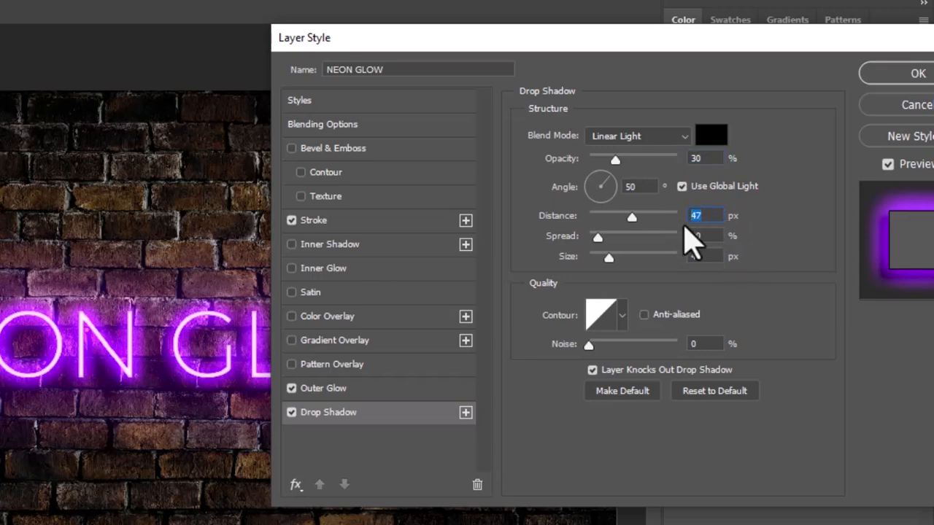
{"action": "key", "text": "Tab"}
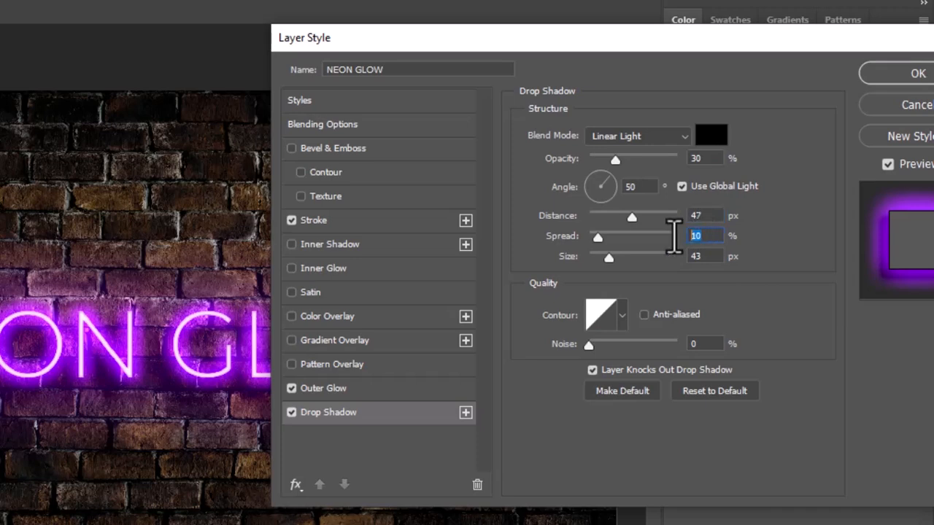
{"action": "key", "text": "Tab"}
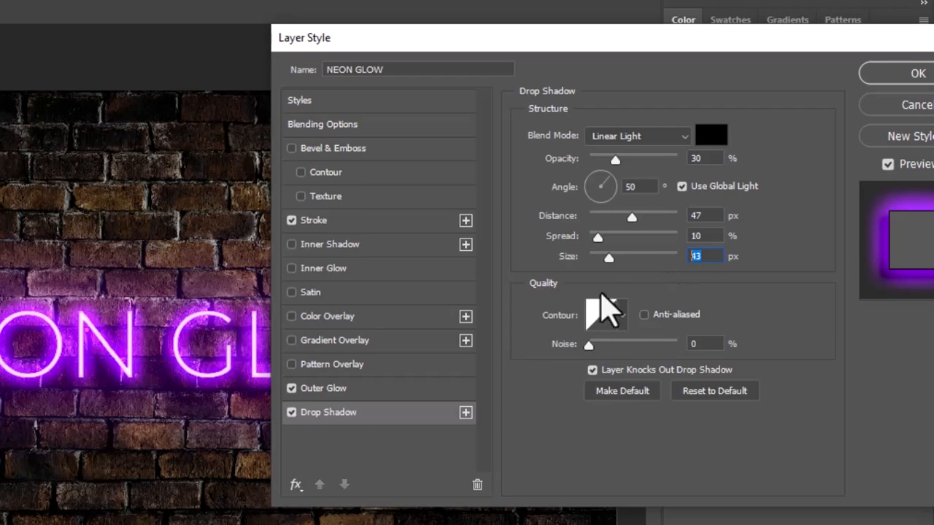
{"action": "left_click_drag", "start_coordinate": [689, 45], "coordinate": [678, 53]}
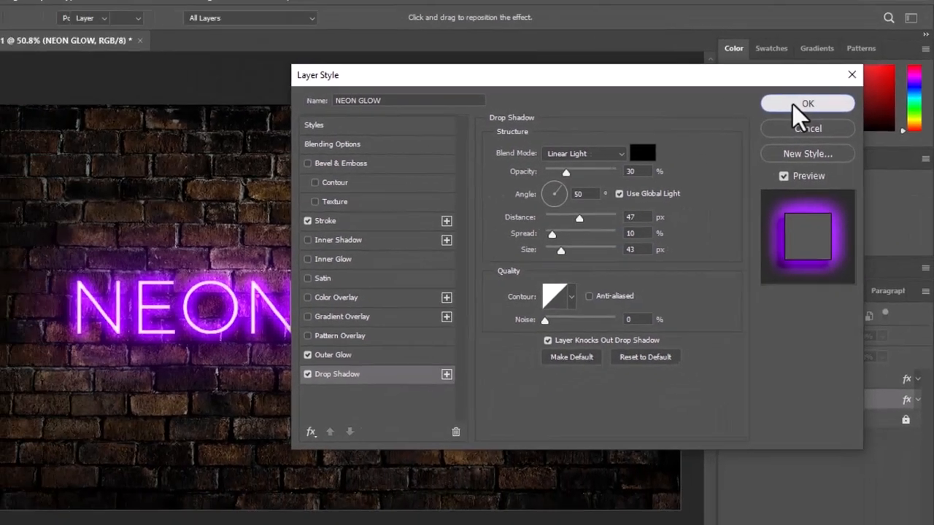
{"action": "left_click", "coordinate": [792, 105]}
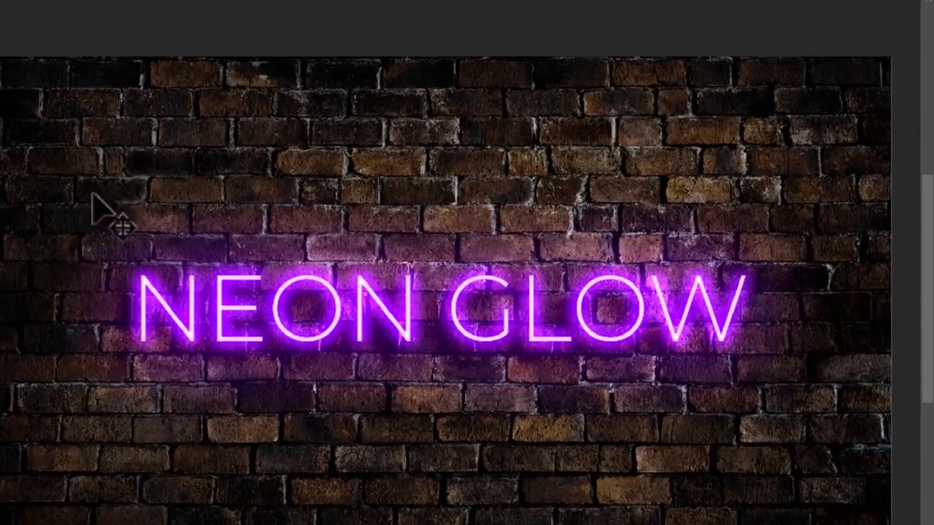
{"action": "left_click_drag", "start_coordinate": [94, 196], "coordinate": [776, 371]}
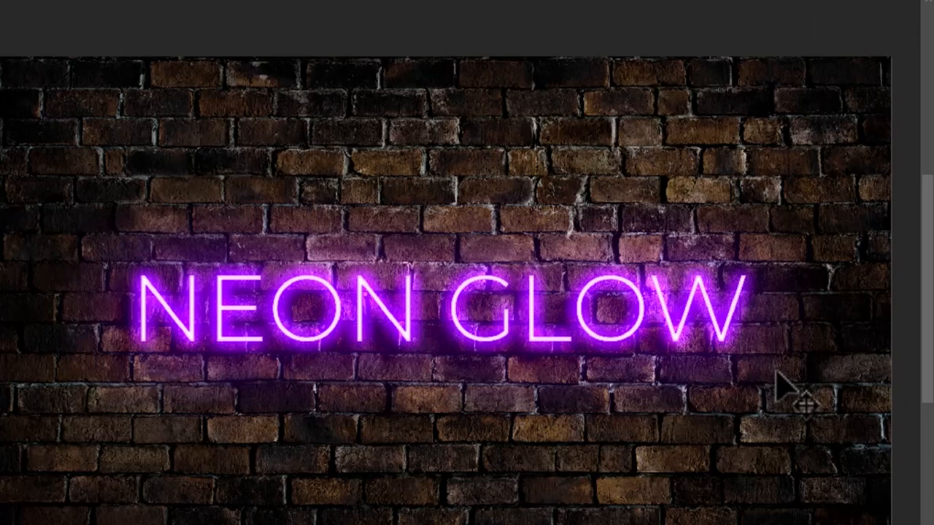